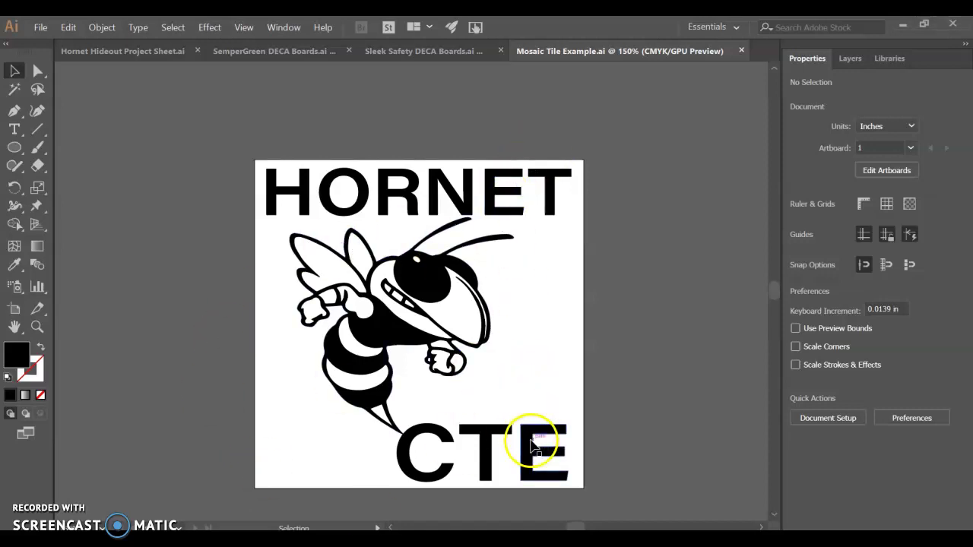
# Step: Check the CTE and HORNET lettering in the mosaic tile artwork, leaving nothing selected
pyautogui.click(529, 443)
pyautogui.click(506, 191)
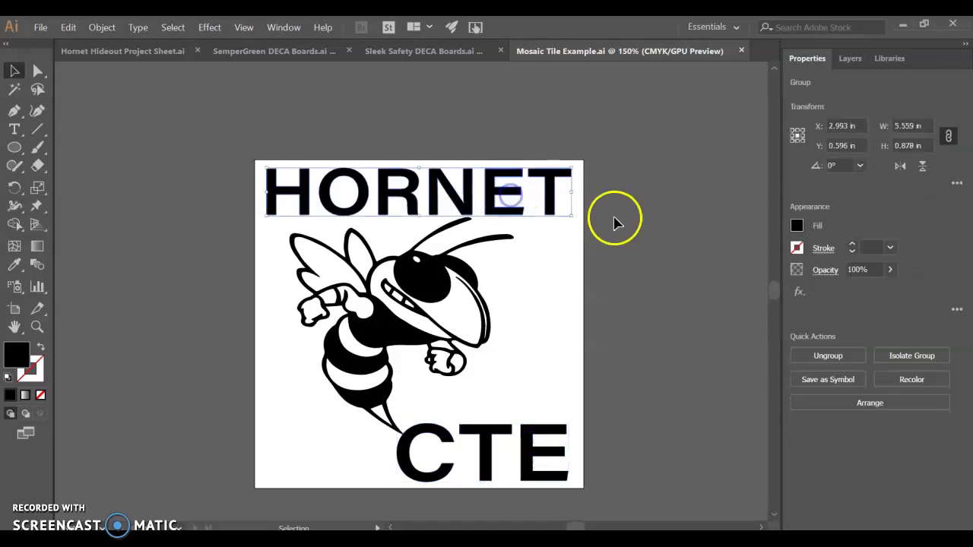
pyautogui.click(615, 218)
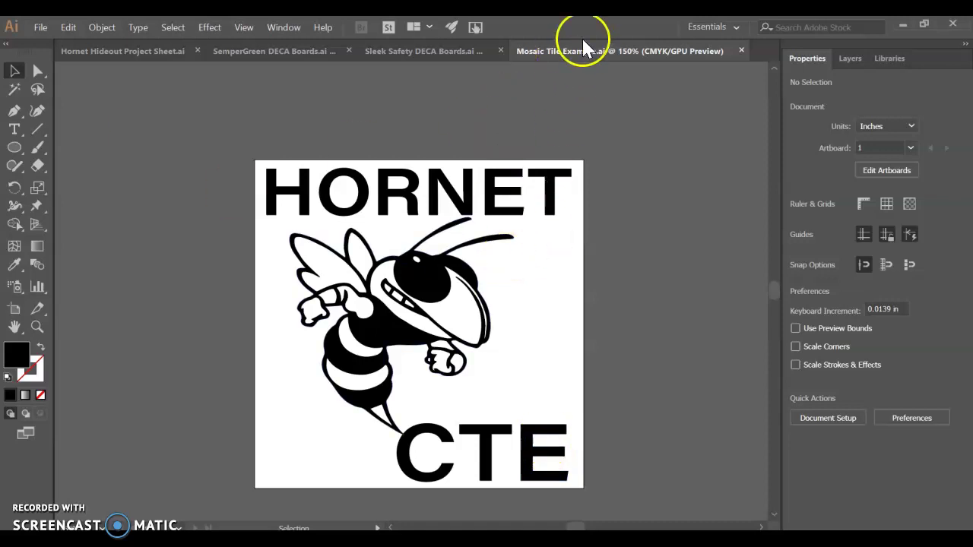
# Step: Minimize the open windows, launch VCarve Pro 8.5 from the desktop and dismiss its registration prompt
pyautogui.click(902, 28)
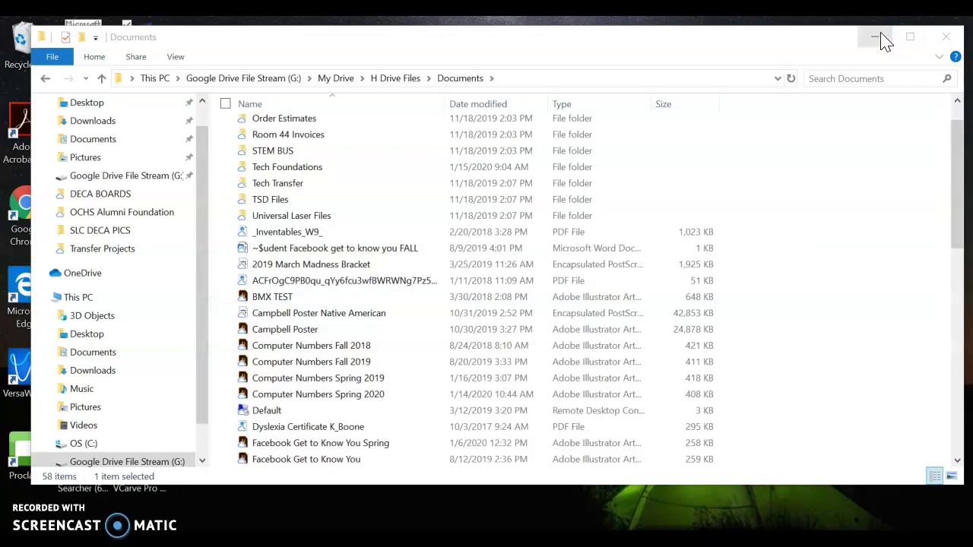
pyautogui.click(878, 37)
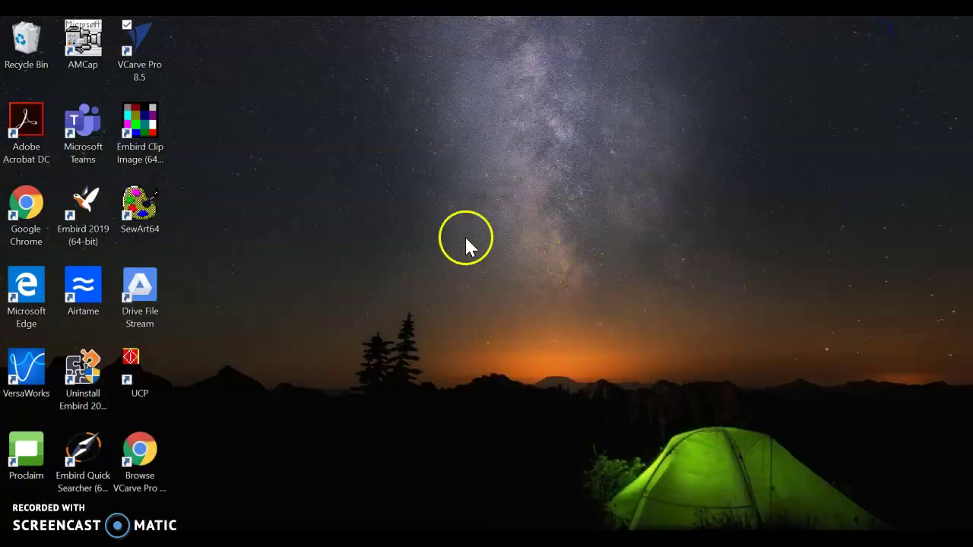
pyautogui.doubleClick(153, 62)
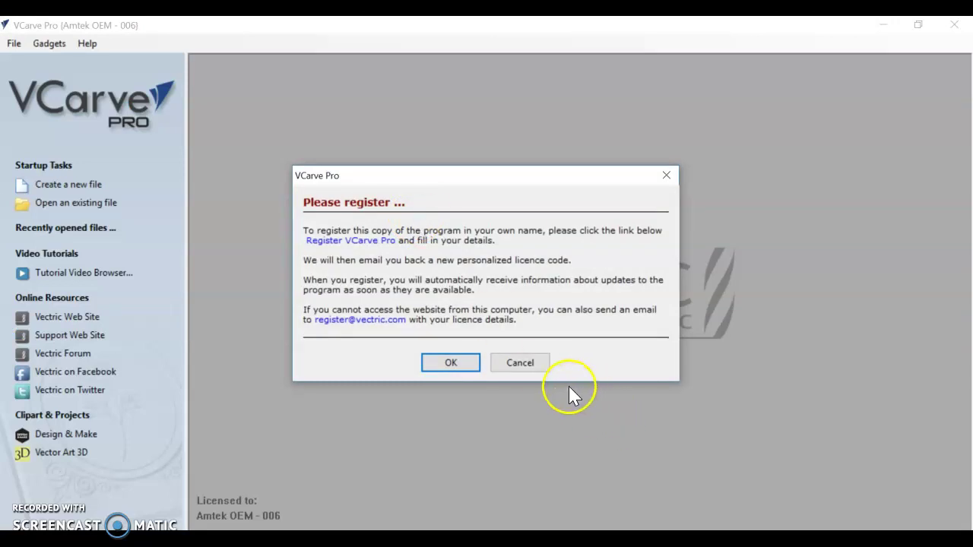
pyautogui.click(536, 363)
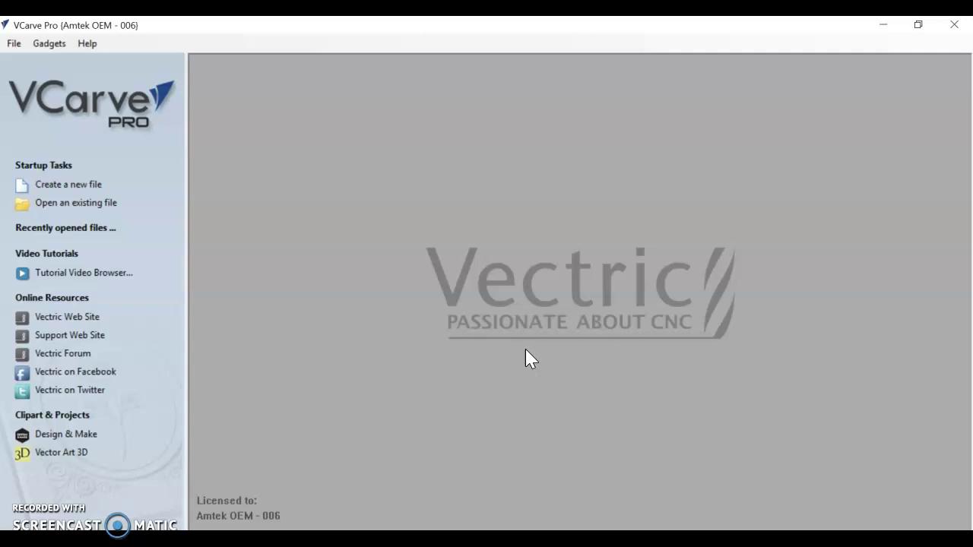
# Step: Create a new job measuring 6.0 by 6.0 inches with a material thickness of 0.25 inches
pyautogui.click(80, 186)
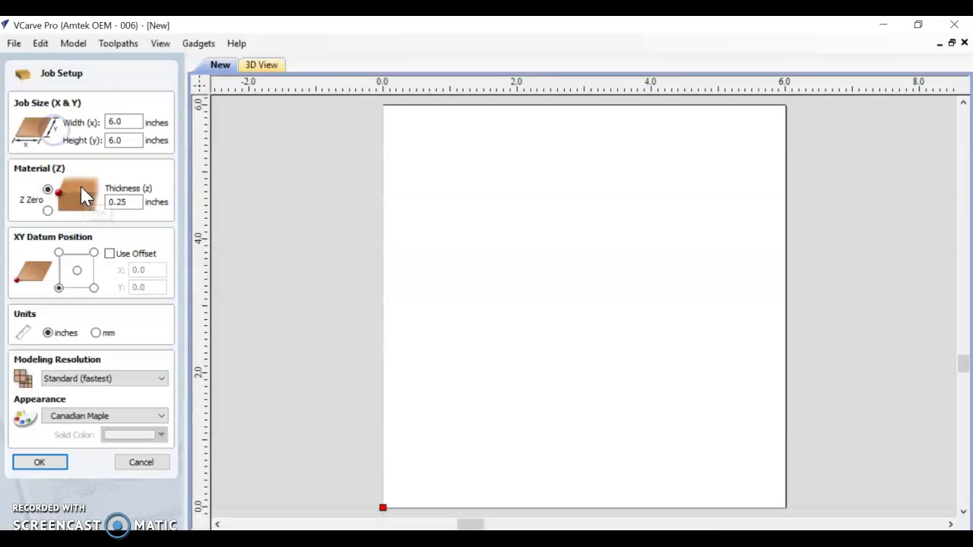
pyautogui.click(127, 138)
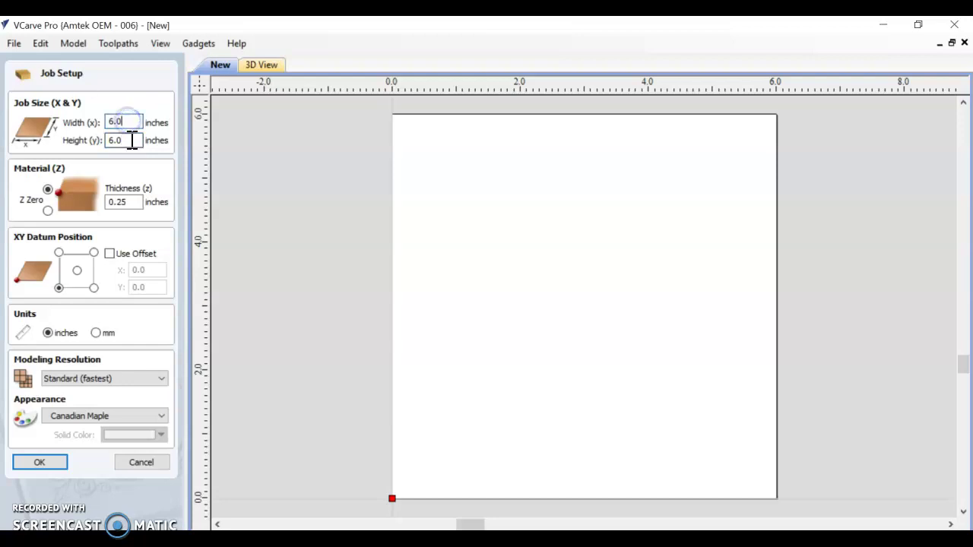
pyautogui.click(132, 203)
pyautogui.click(47, 463)
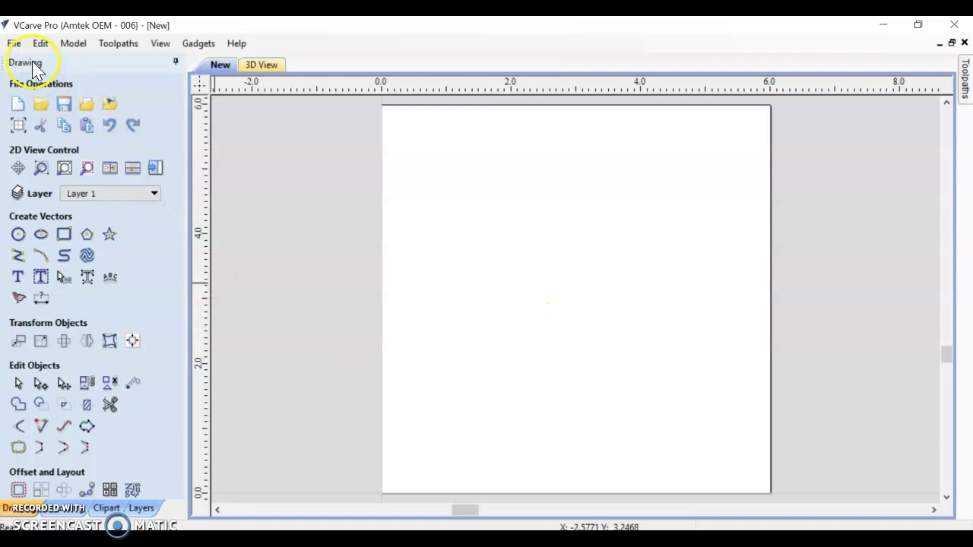
# Step: Import the vectors from the recent file Mosaic Tile Example into the job
pyautogui.click(14, 44)
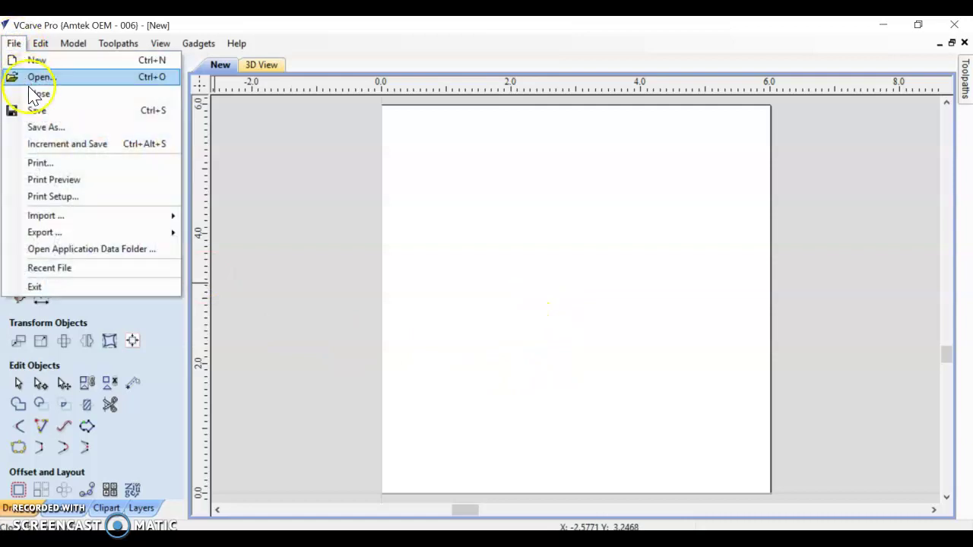
pyautogui.moveTo(141, 218)
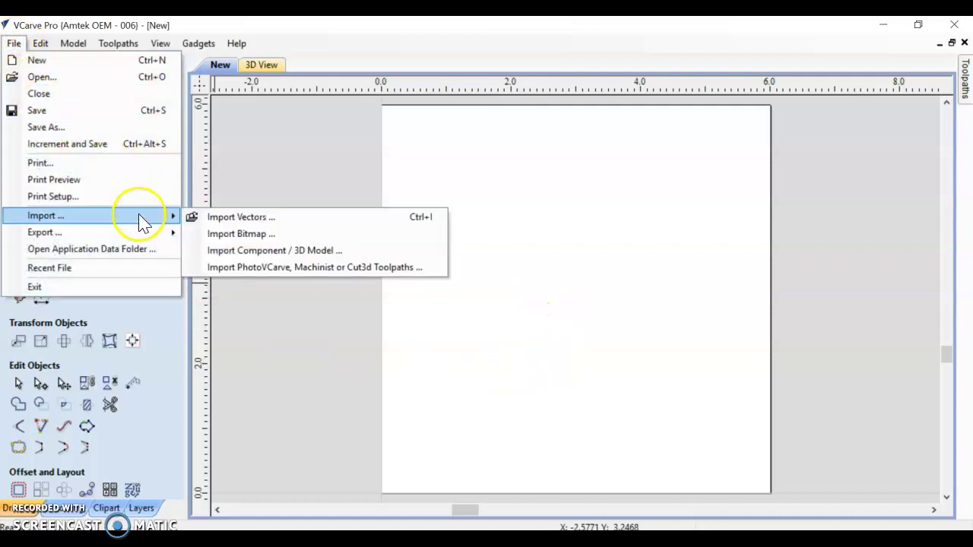
pyautogui.click(256, 216)
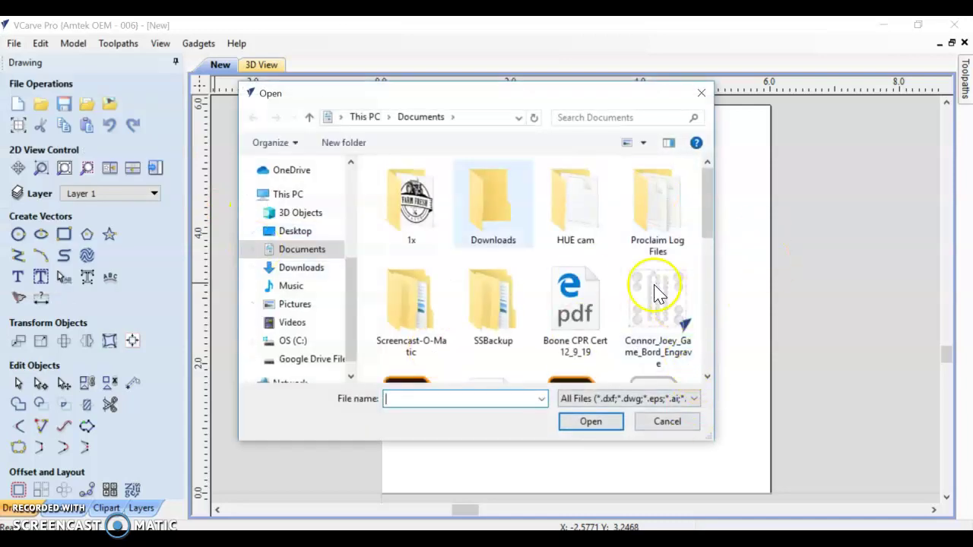
pyautogui.scroll(4, 285, 212)
pyautogui.click(292, 180)
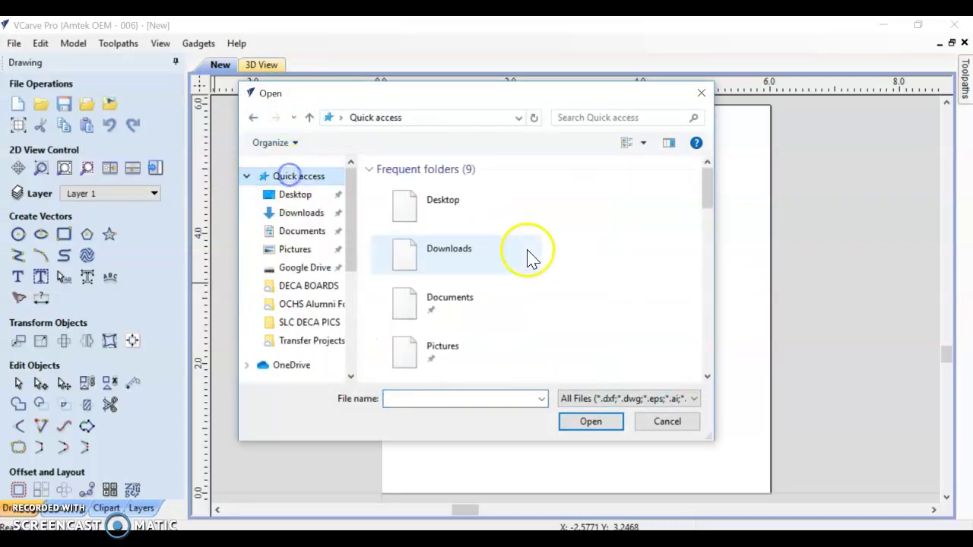
pyautogui.scroll(-5, 532, 260)
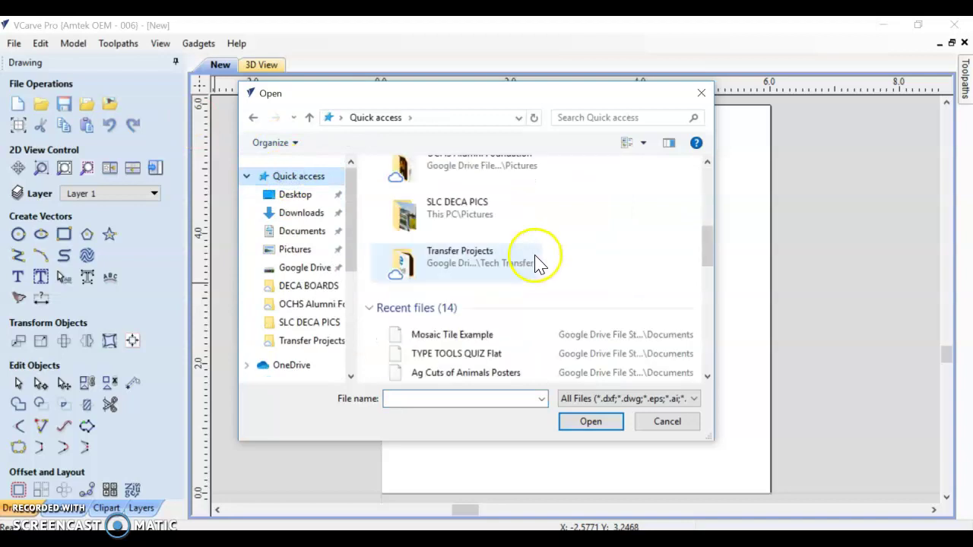
pyautogui.click(540, 338)
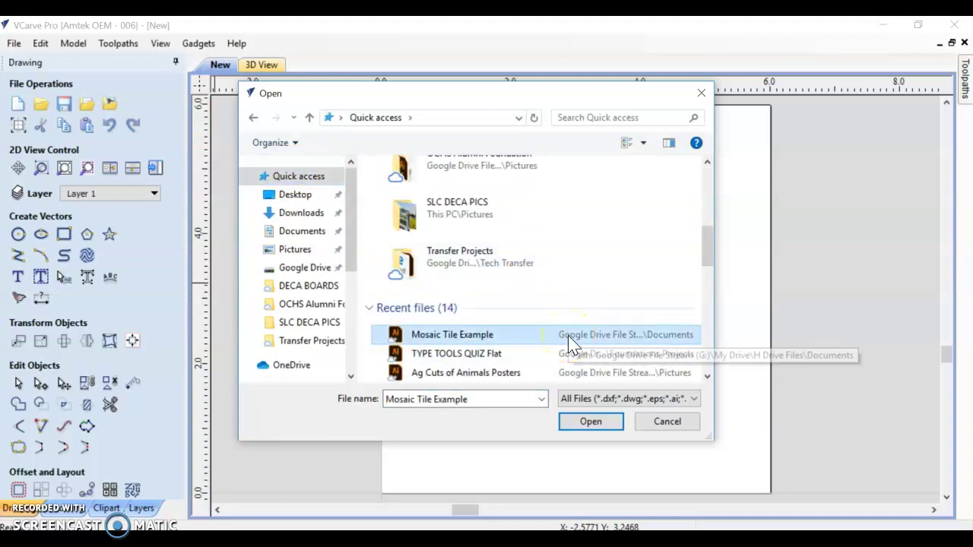
pyautogui.doubleClick(565, 336)
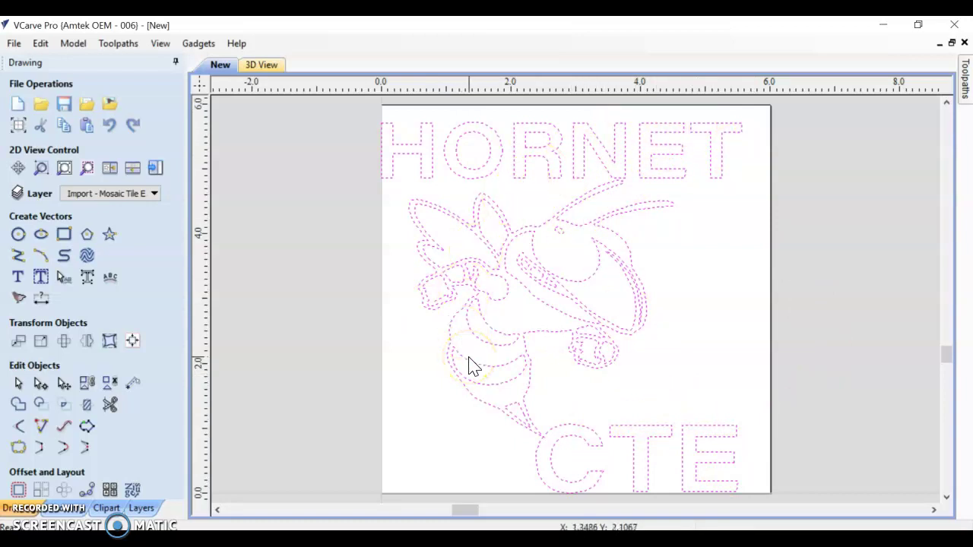
# Step: Center the imported artwork on the material both horizontally and vertically, close the alignment tools and deselect it
pyautogui.click(325, 228)
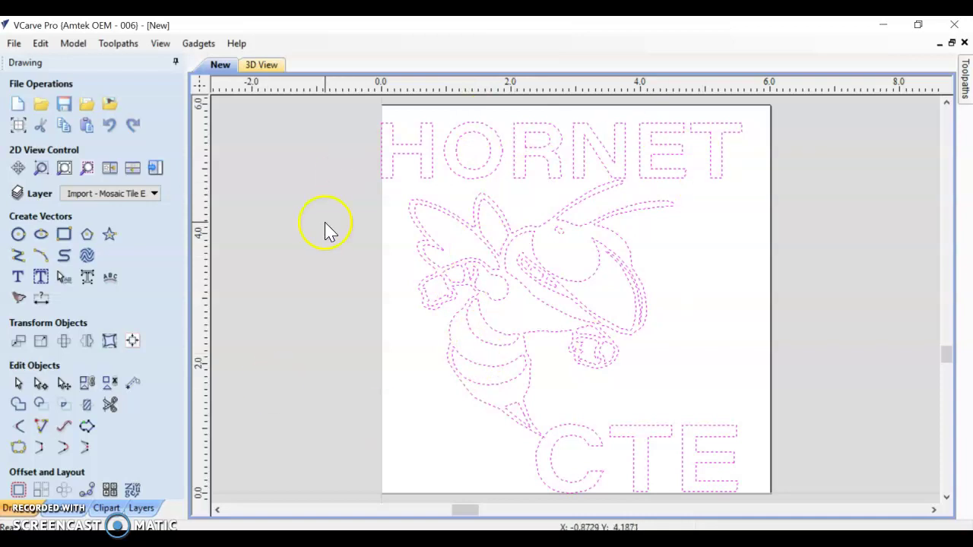
pyautogui.click(133, 343)
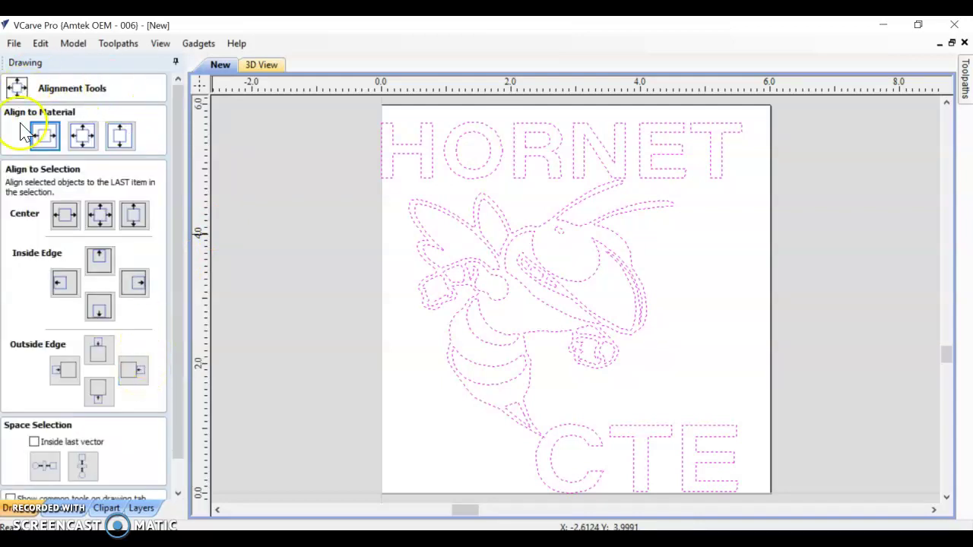
pyautogui.click(86, 139)
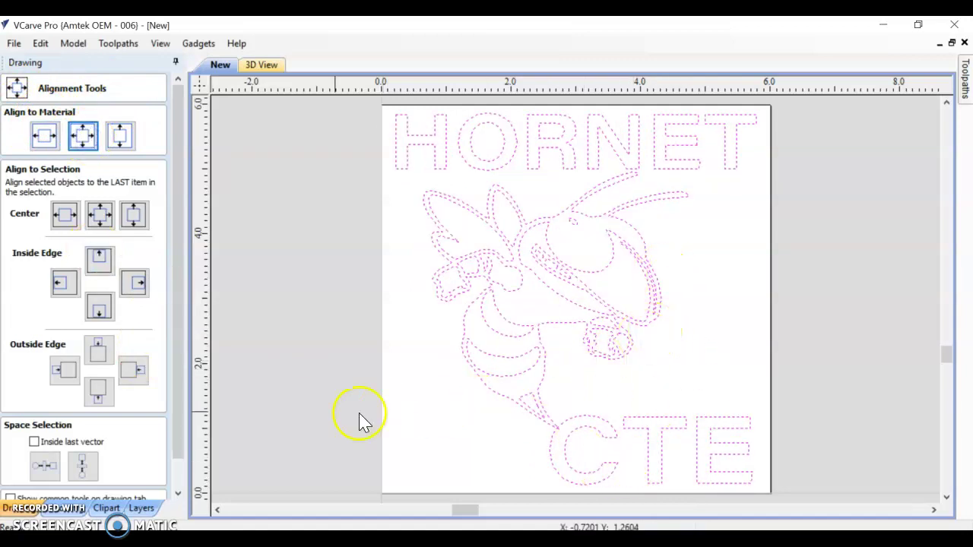
pyautogui.scroll(-1, 76, 361)
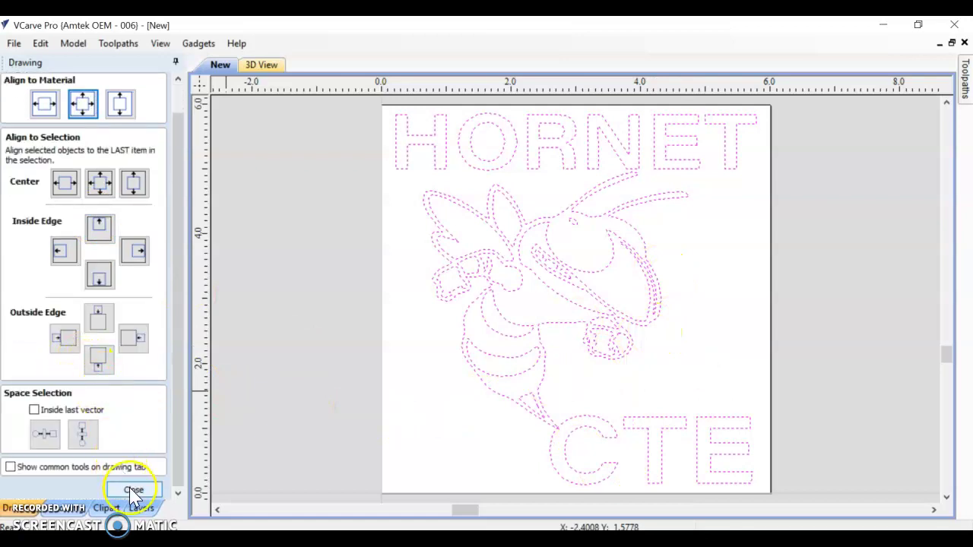
pyautogui.click(131, 490)
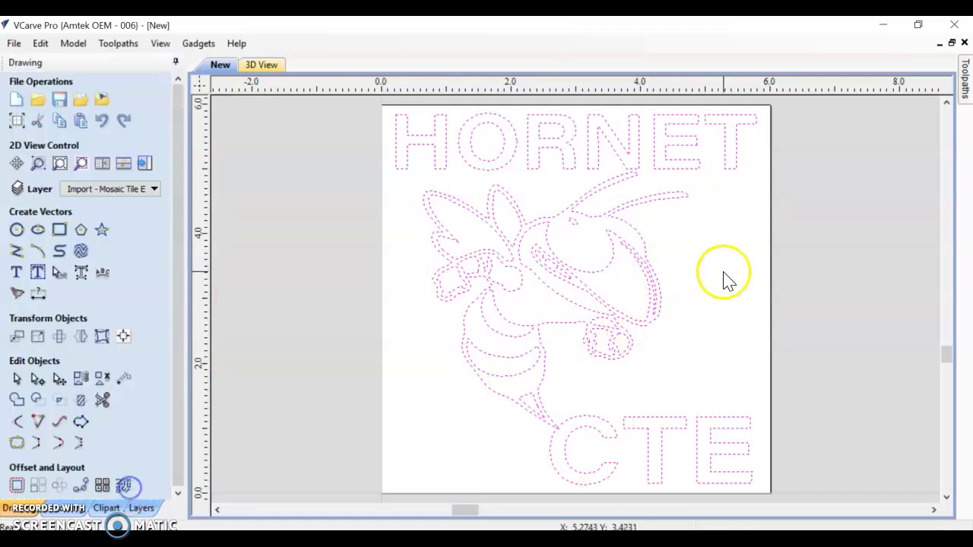
pyautogui.click(828, 258)
# Step: Select the hornet outline and the N, E, T and R letters of HORNET one at a time, and clear the selection
pyautogui.click(614, 218)
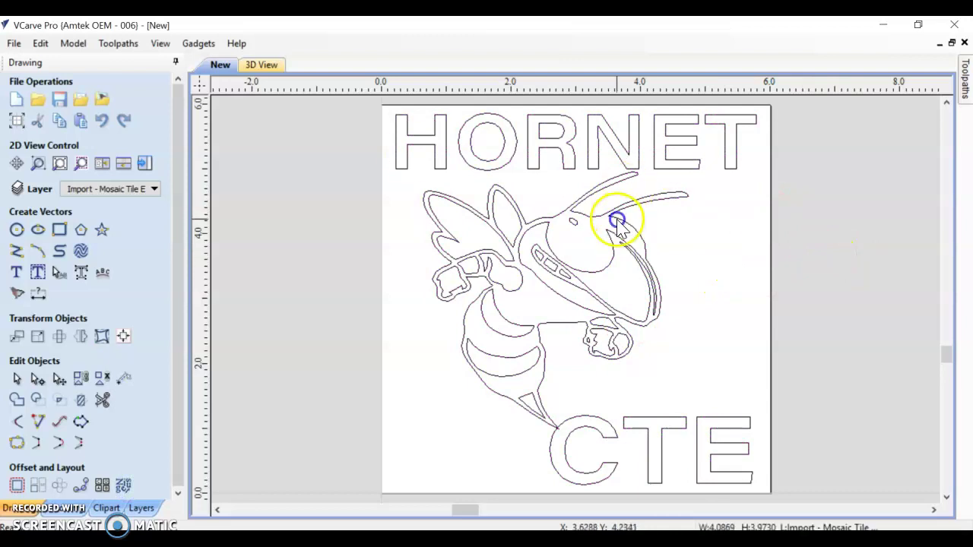
pyautogui.click(636, 166)
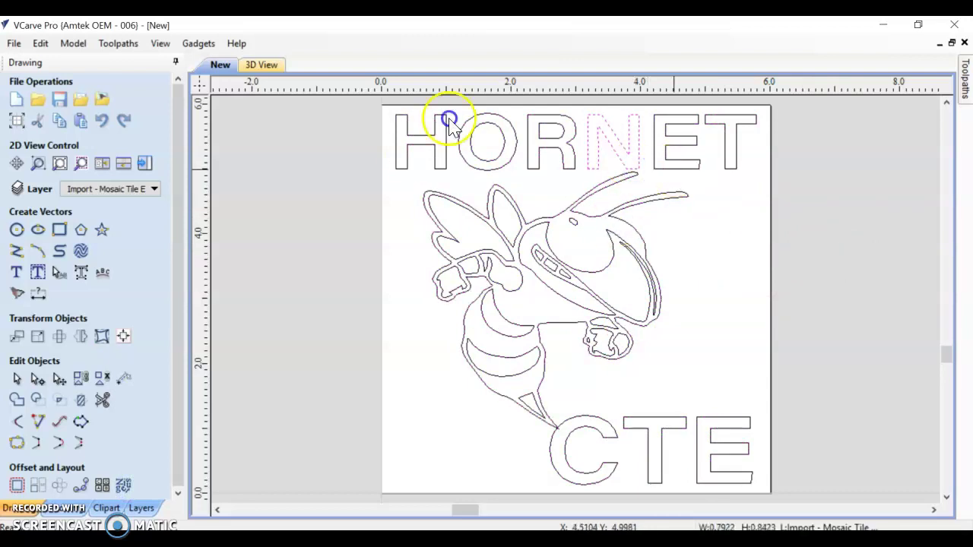
pyautogui.click(688, 164)
pyautogui.click(732, 168)
pyautogui.click(574, 169)
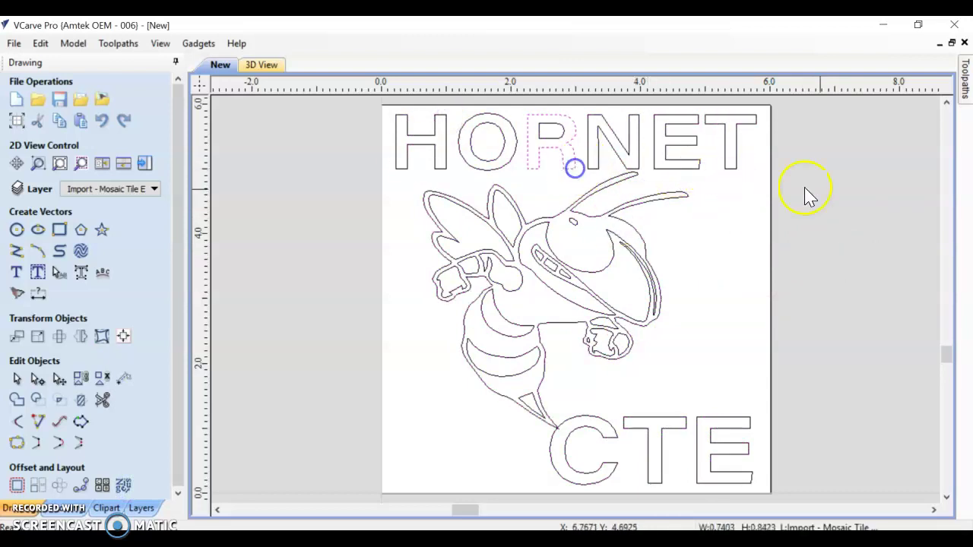
pyautogui.click(827, 192)
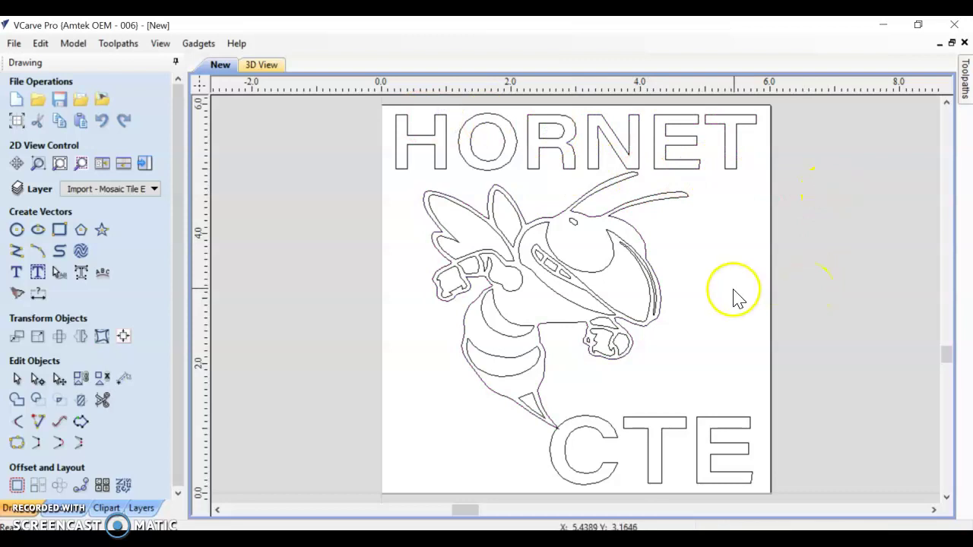
# Step: Box-select the word HORNET, then multi-select its T, E and N, remove the E from the selection and deselect everything
pyautogui.moveTo(775, 141); pyautogui.dragTo(306, 157)
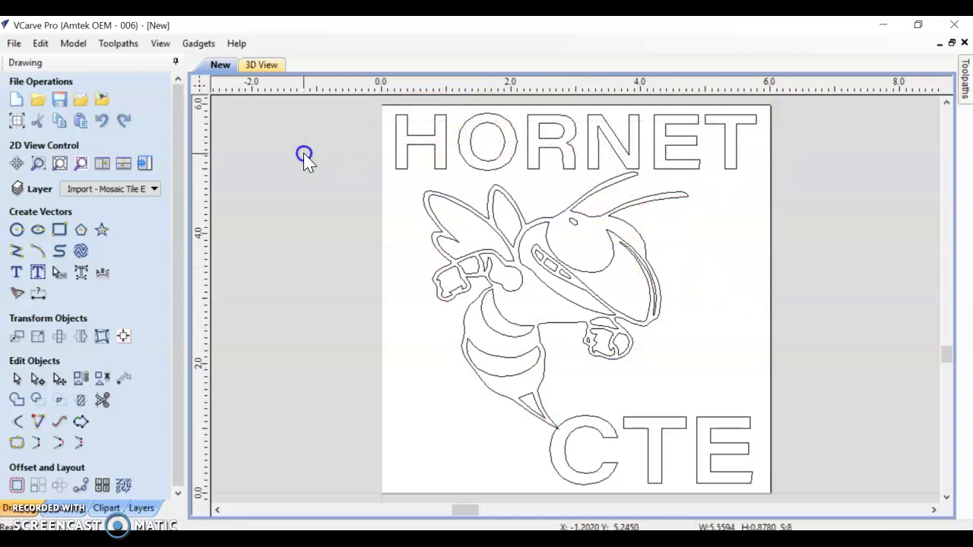
pyautogui.click(841, 196)
pyautogui.click(727, 146)
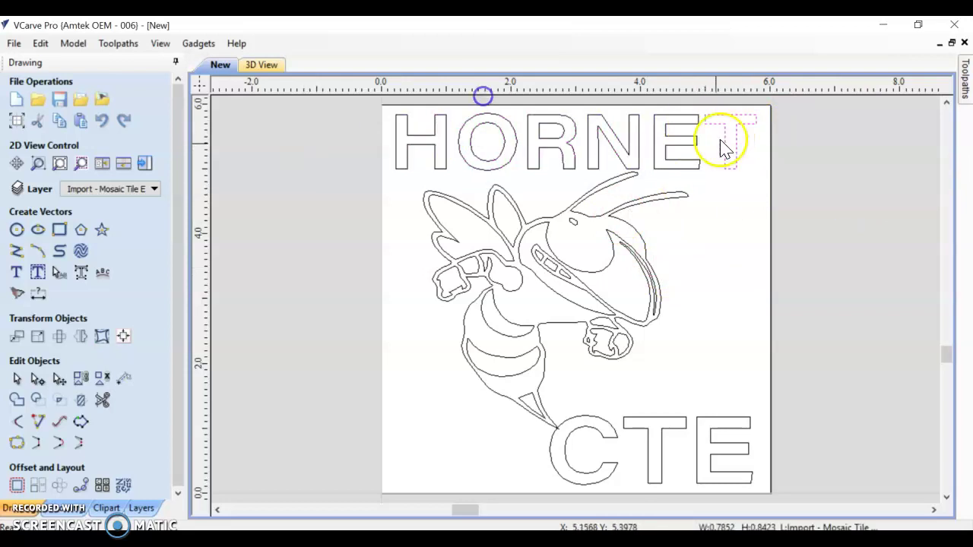
pyautogui.keyDown('shift'); pyautogui.click(691, 161); pyautogui.keyUp('shift')
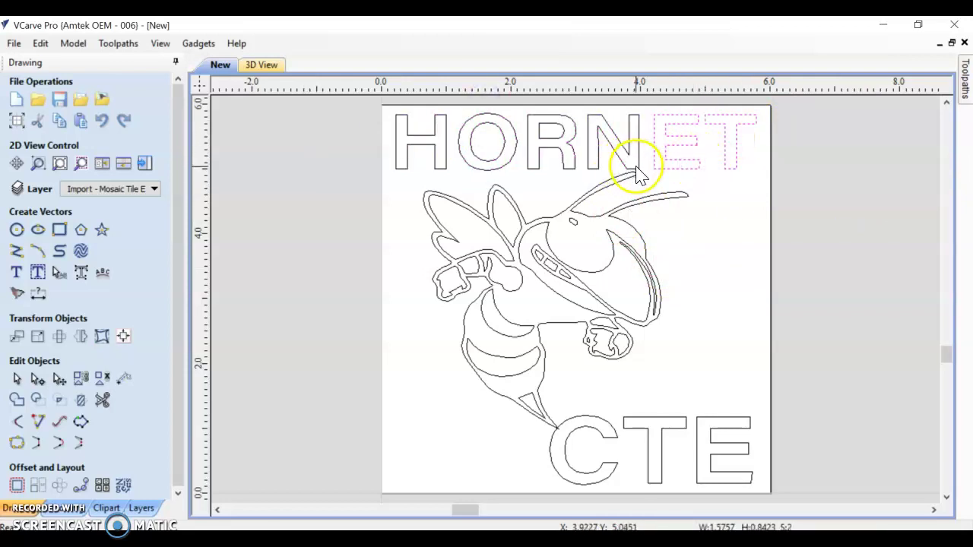
pyautogui.keyDown('shift'); pyautogui.click(635, 167); pyautogui.keyUp('shift')
pyautogui.keyDown('shift'); pyautogui.click(693, 167); pyautogui.keyUp('shift')
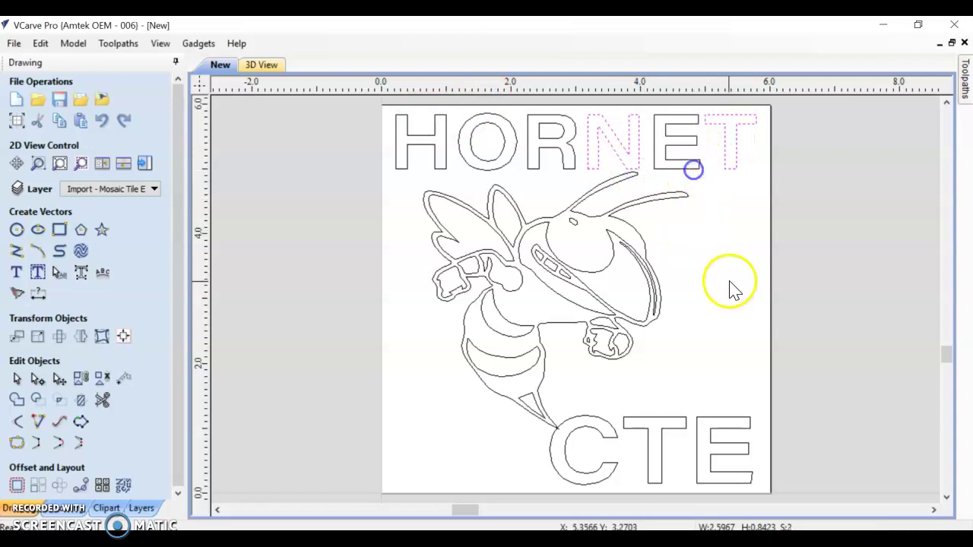
pyautogui.click(768, 183)
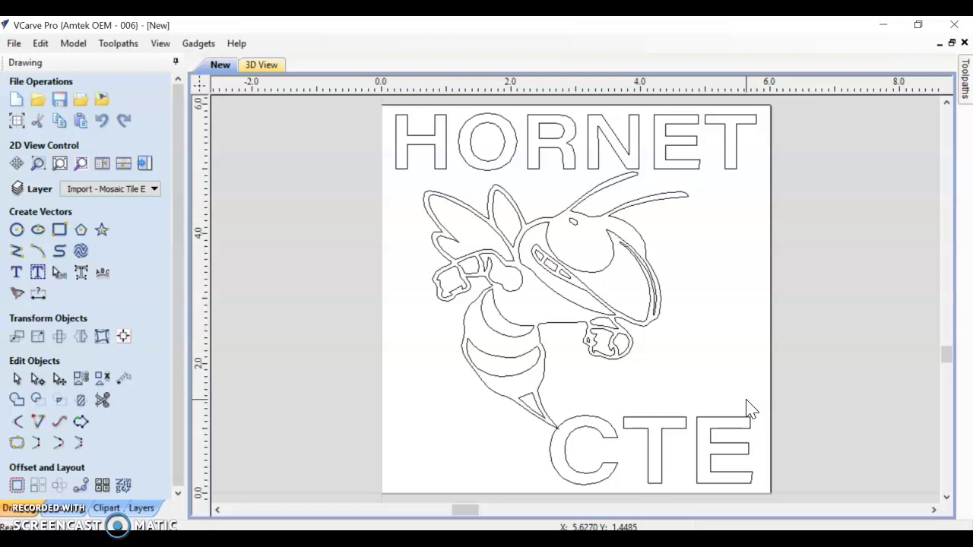
pyautogui.click(744, 398)
pyautogui.click(653, 435)
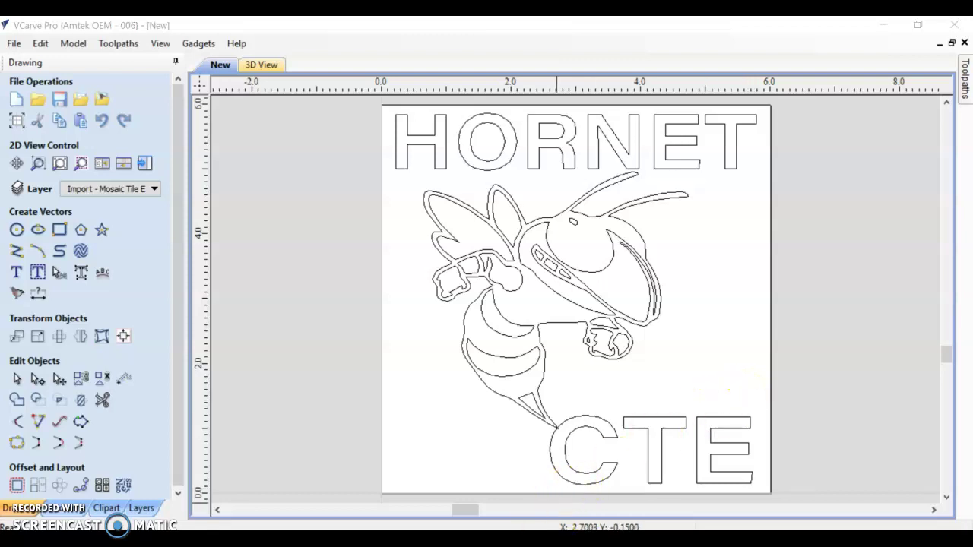